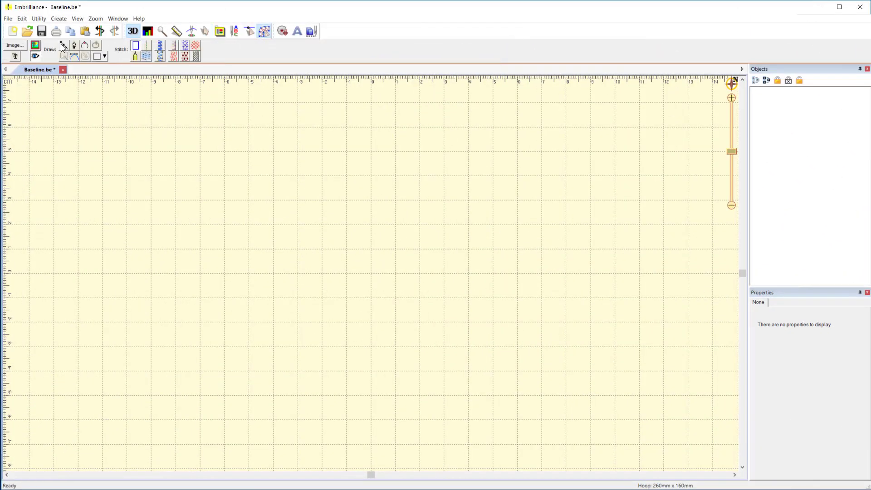
Step: Draw a four-point wavy line across the upper hoop
left_click(63, 46)
left_click(163, 181)
left_click(259, 246)
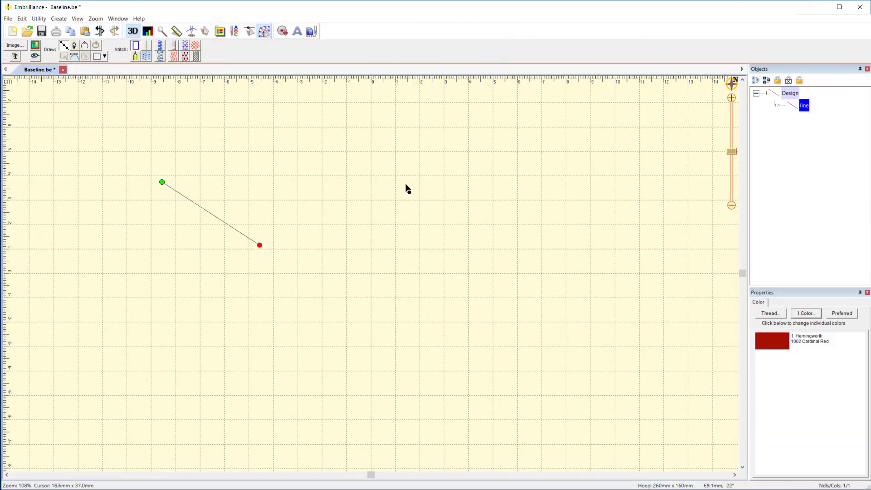
left_click(421, 179)
left_click(553, 248)
key("Return")
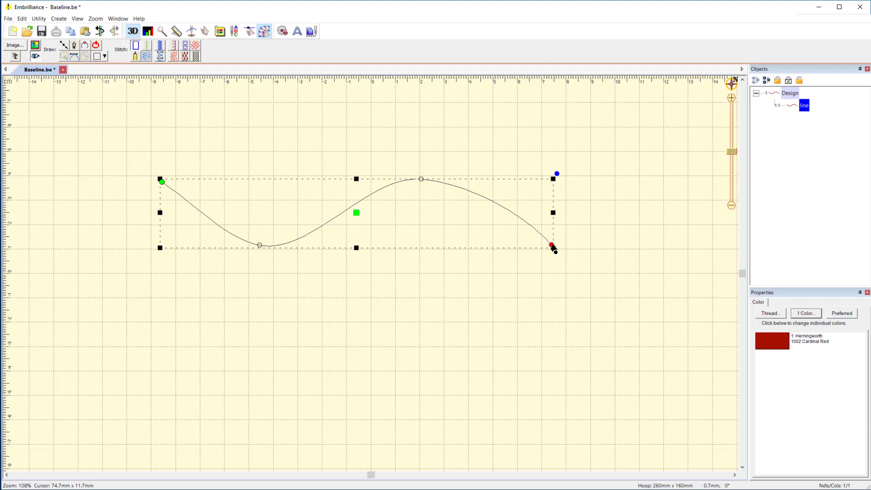
Step: Draw a circle below the wavy line using the circle shape
left_click(106, 58)
left_click(129, 61)
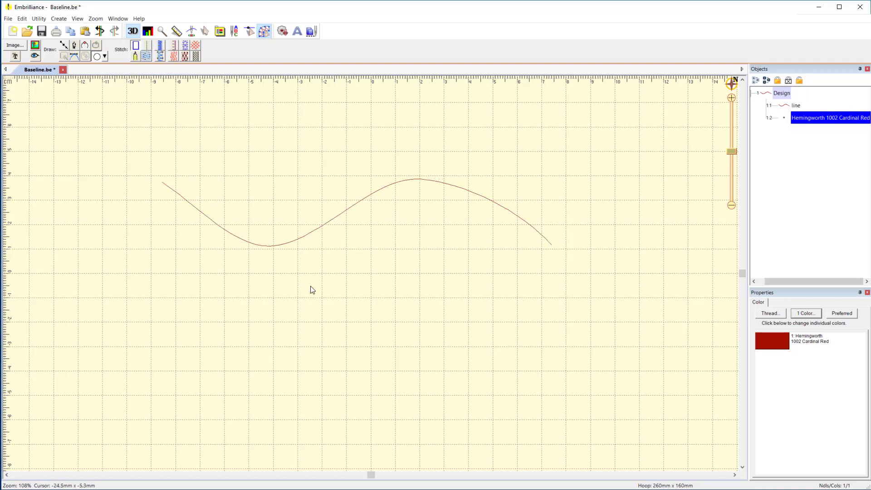
left_click_drag(310, 290, 466, 435)
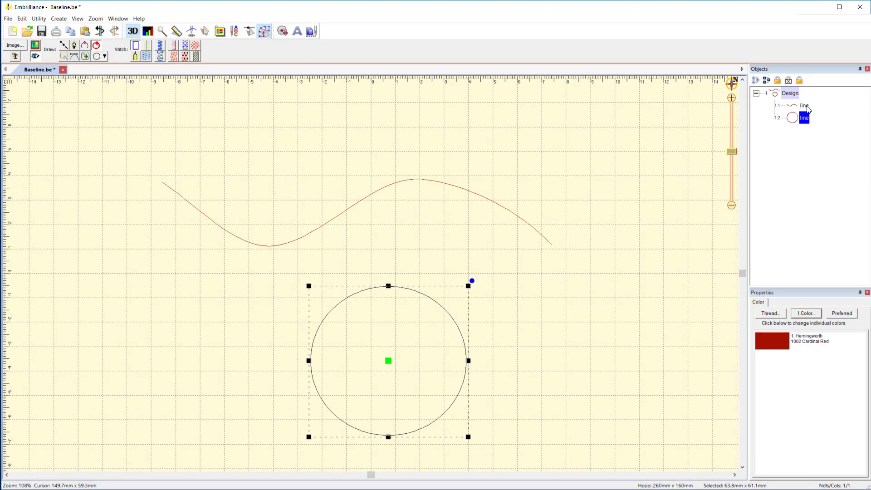
Step: In the Objects panel, name the wave 'baseline' and the circle 'baseline 2'
left_click(804, 107)
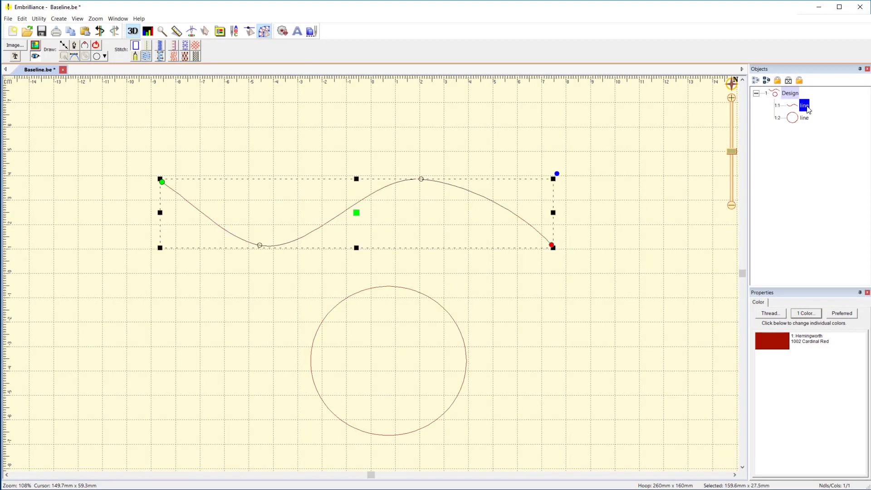
type("bas")
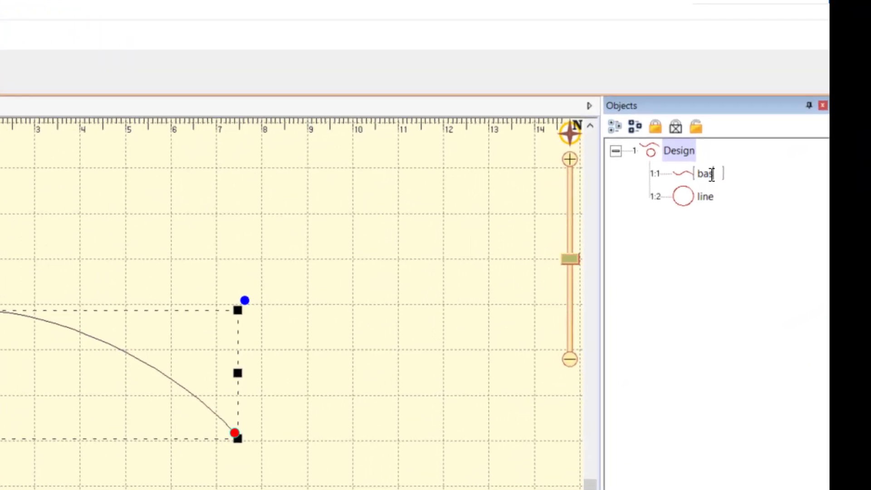
type("eline")
key("Return")
left_click(708, 197)
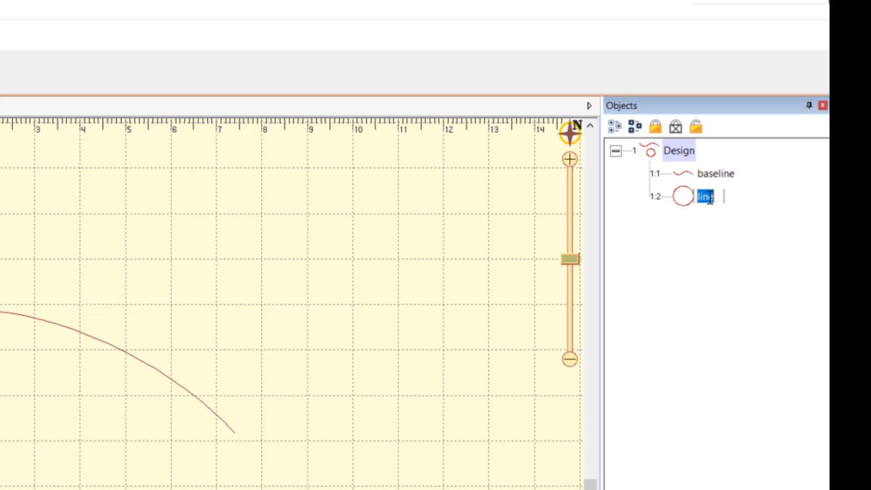
type("basel")
type("ine 2")
key("Return")
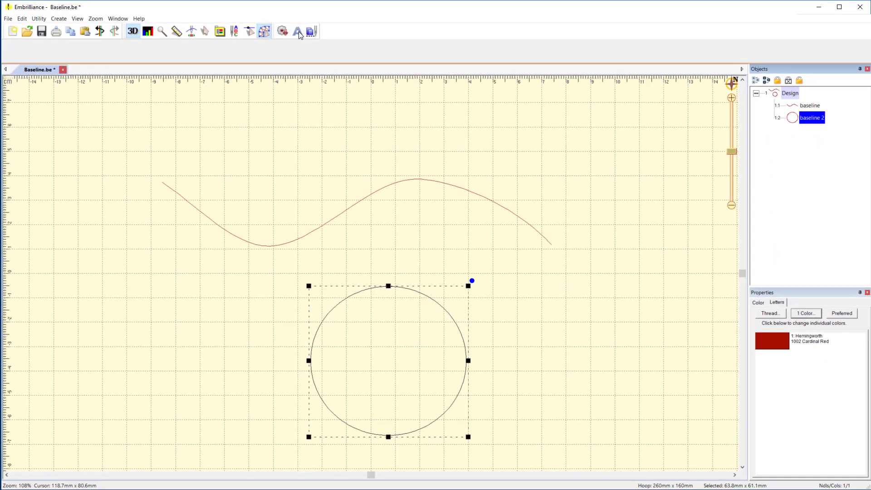
Step: Add 'Baselines - howdy!' lettering on the wave and slide it onto the hump
left_click(299, 31)
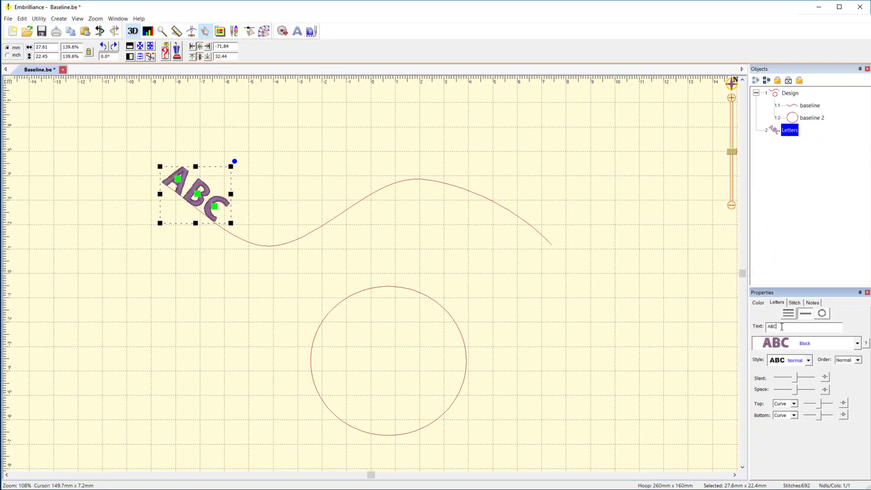
type("Ba")
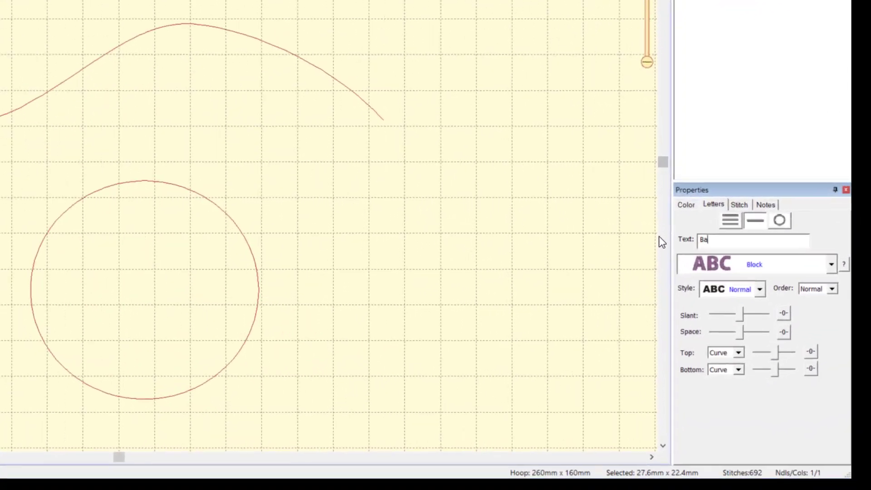
type("selines - ")
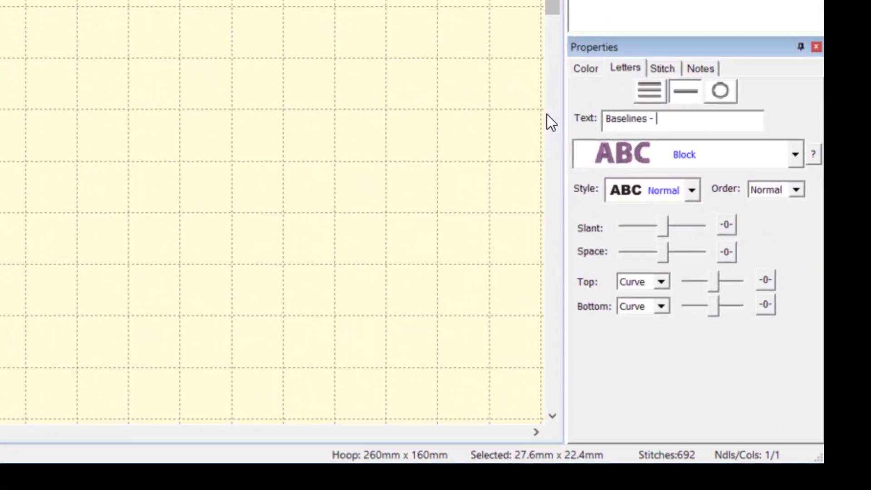
type("how")
type("dy!")
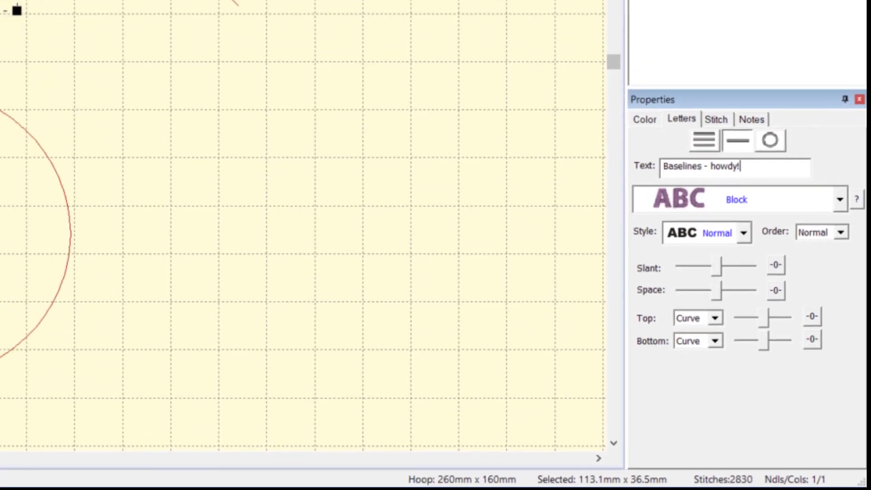
left_click(182, 207)
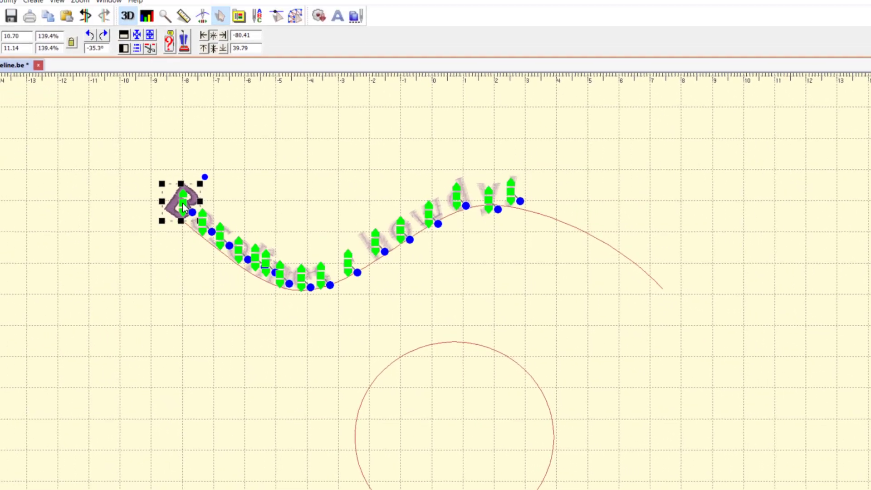
mouse_move(182, 208)
left_mouse_down()
mouse_move(638, 258)
mouse_move(180, 214)
mouse_move(356, 272)
mouse_move(445, 248)
mouse_move(436, 252)
left_mouse_up()
Step: Add lettering on the circle, name it 'Letters 2', and select ABC to become 'Top'
left_click(402, 137)
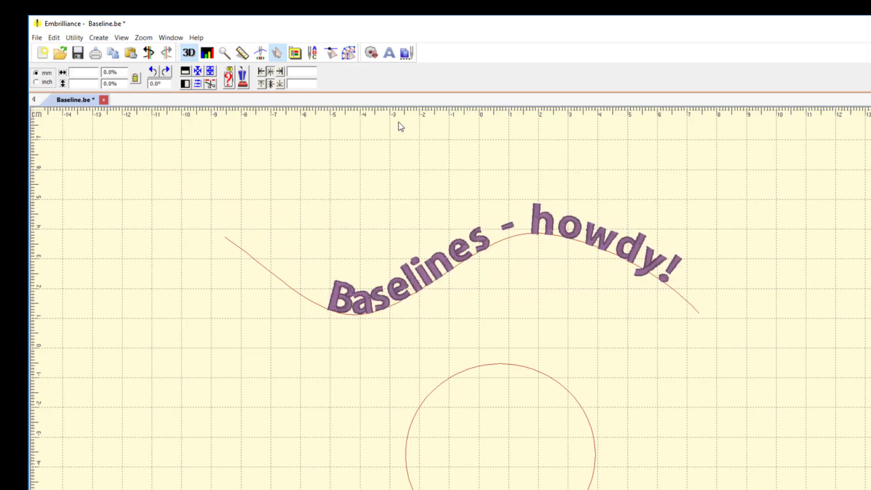
left_click(388, 53)
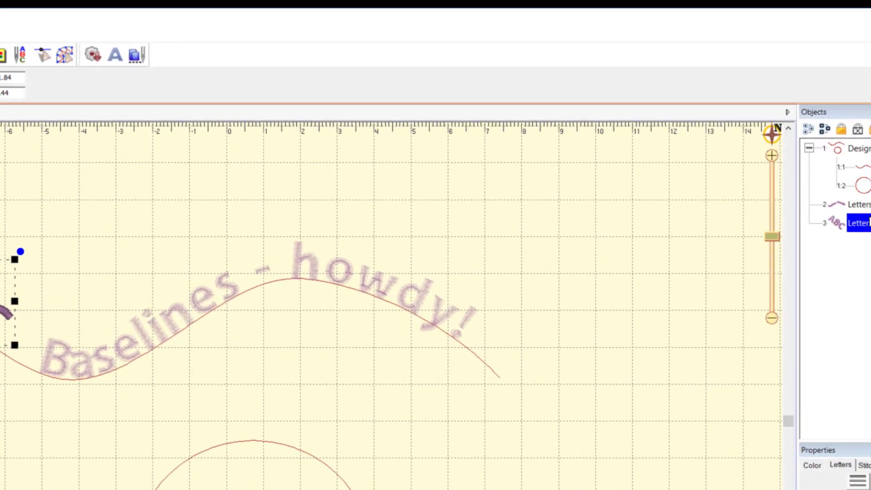
left_click(743, 259)
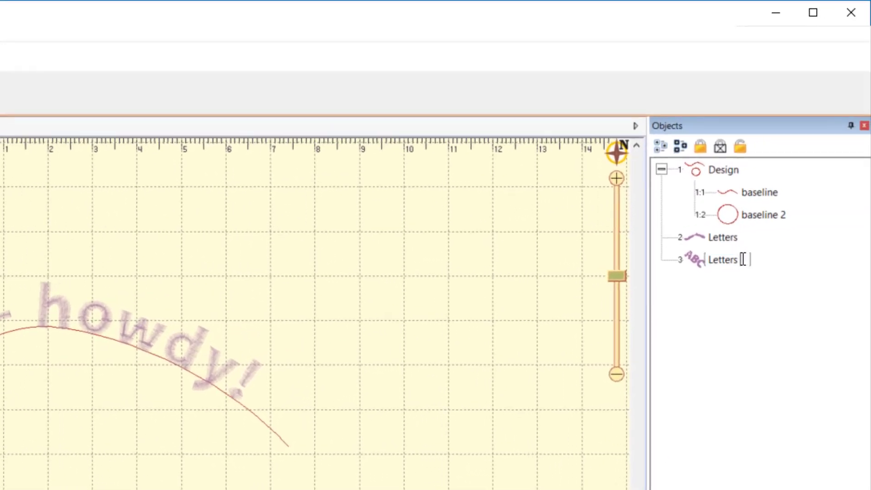
type("2")
key("Return")
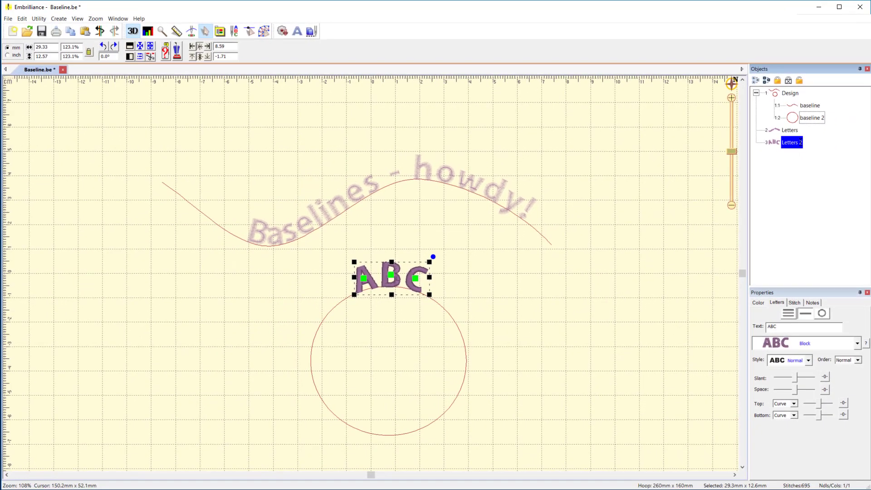
left_click_drag(777, 327, 747, 328)
type("Top")
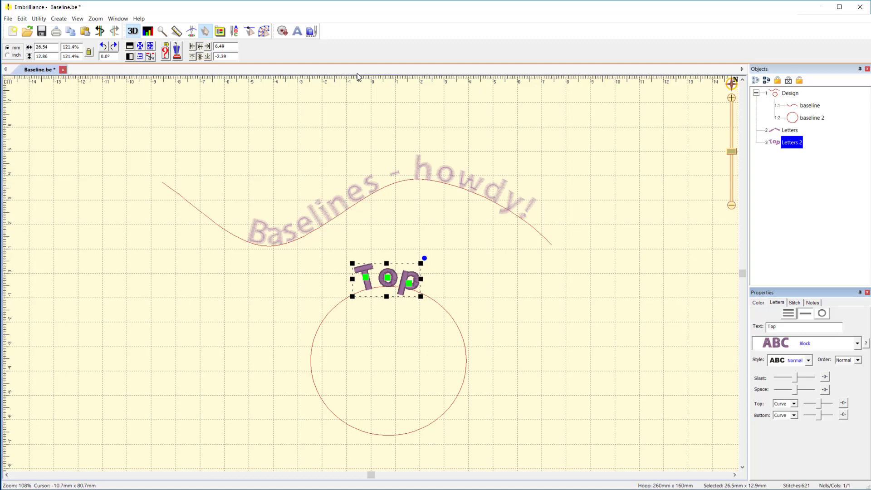
Step: Add another lettering object and rename it by appending to its existing name
left_click(298, 32)
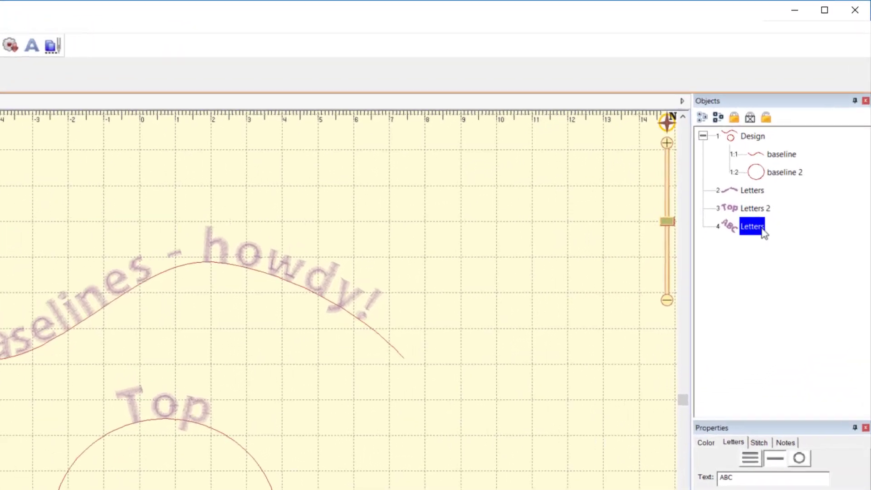
left_click(762, 232)
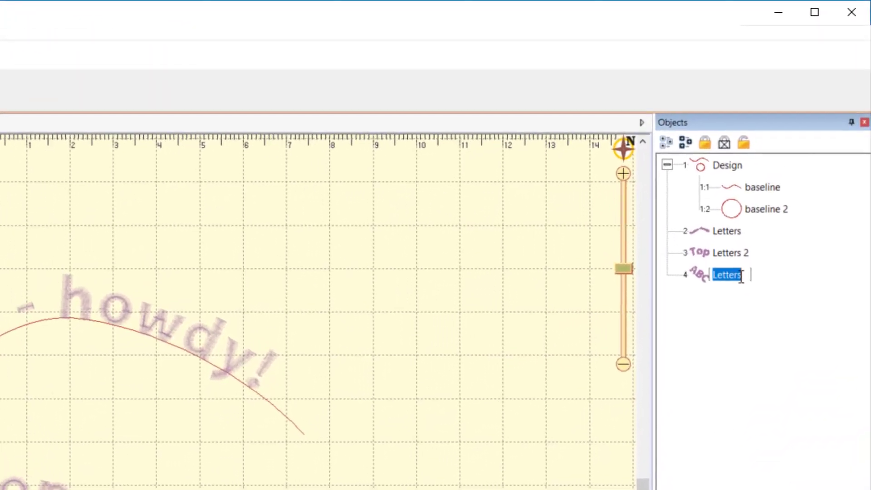
left_click(744, 284)
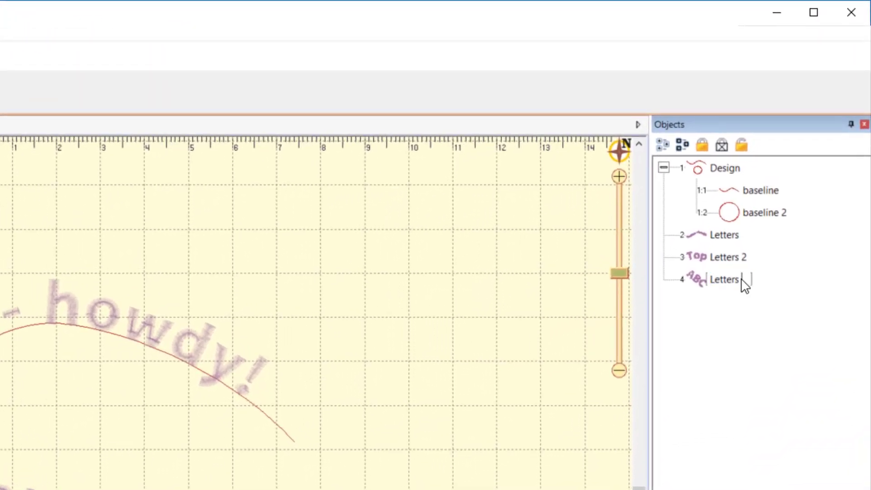
type("-l 2")
key("Return")
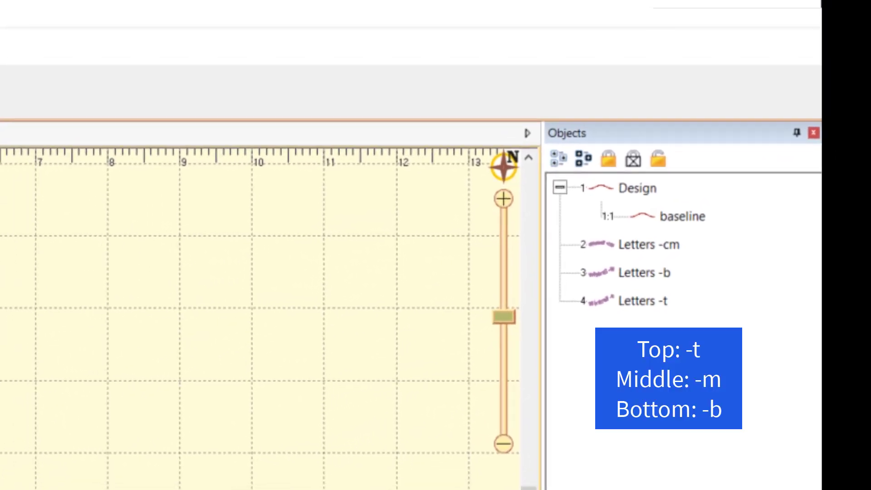
Step: Select the 'Where? -t' lettering and drag its letters to reposition it on the curve
left_click(226, 321)
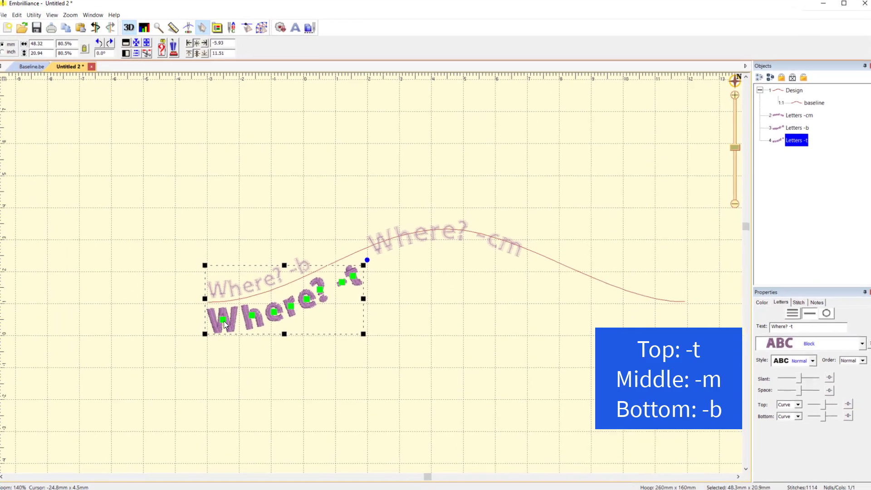
left_click(224, 320)
left_click_drag(88, 310, 87, 330)
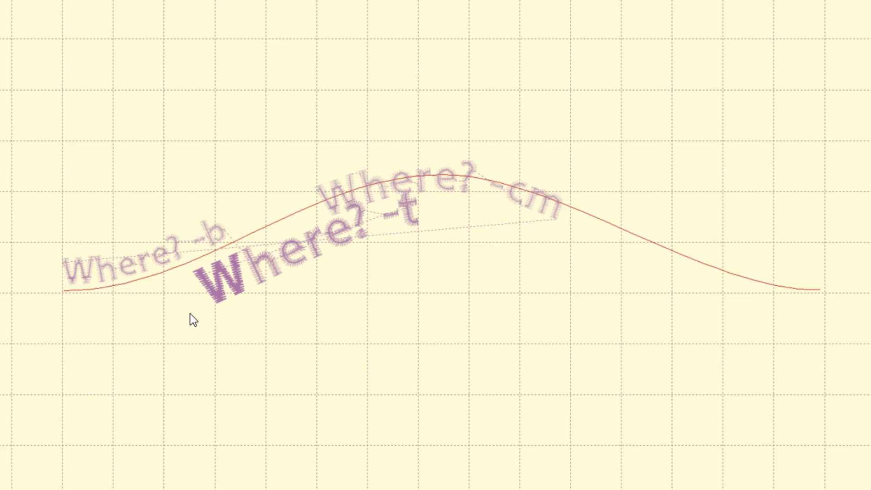
Step: Slide 'Where? -t' toward the curve's left end and select 'Where? -b'
left_click_drag(354, 273, 119, 322)
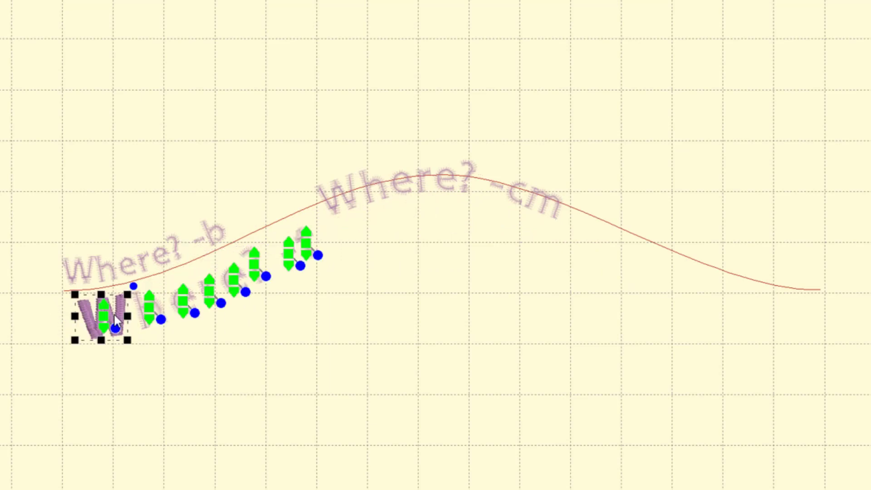
left_click(89, 274)
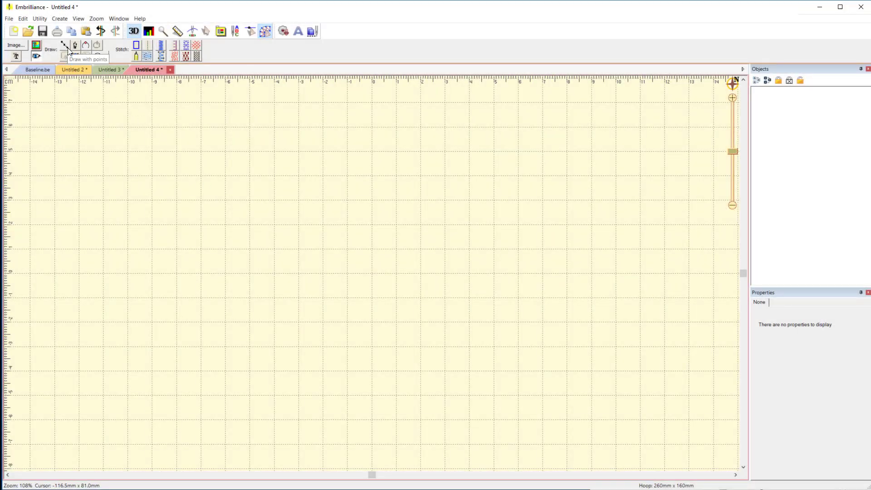
Step: Draw a two-point diagonal line and name it 'baseline'
left_click(333, 208)
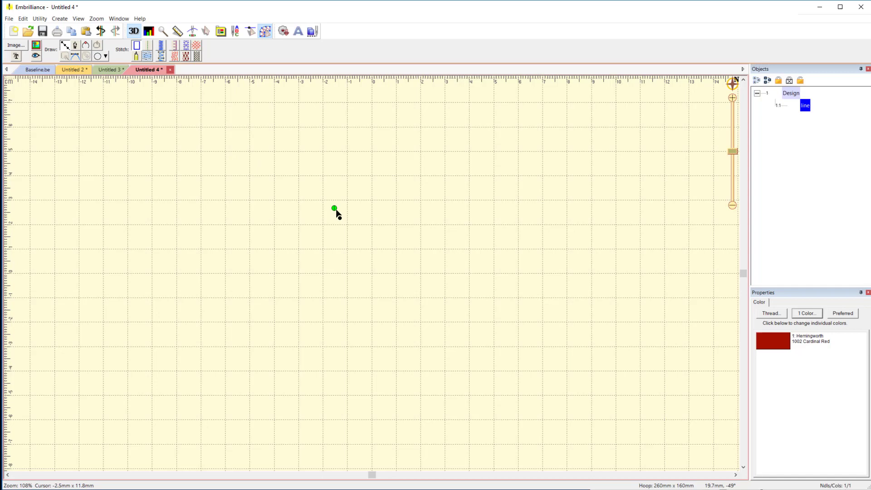
double_click(429, 287)
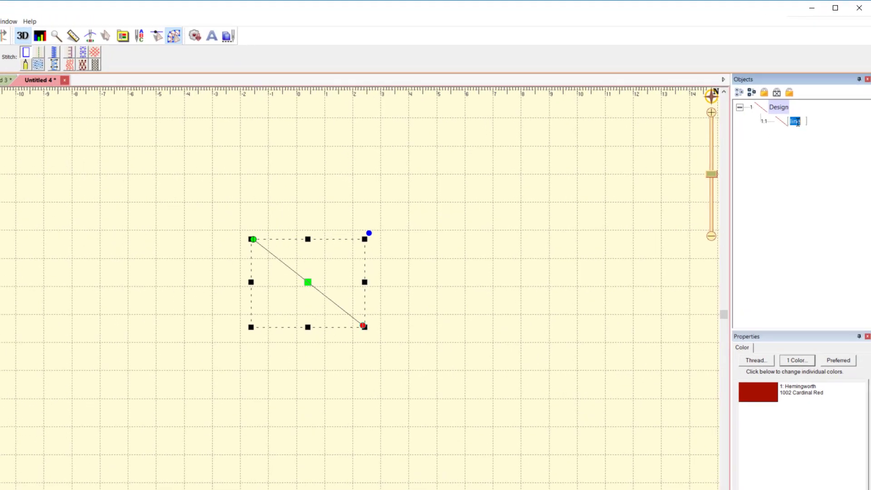
type("baselin")
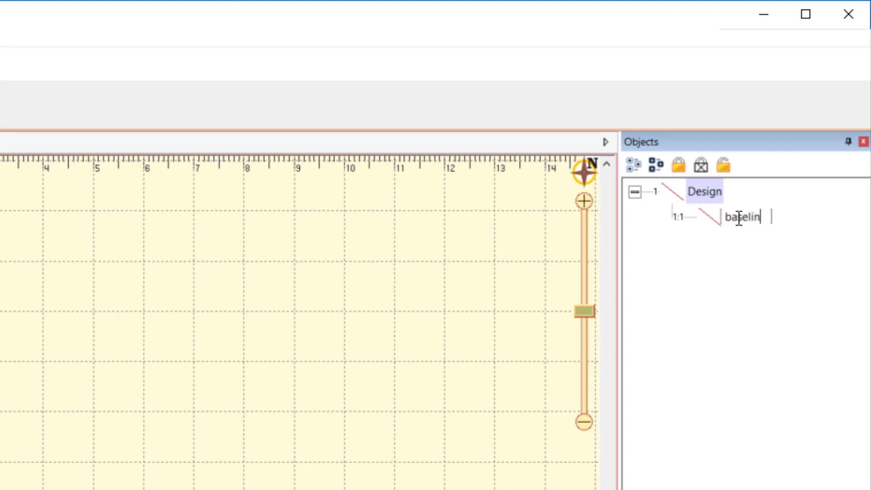
type("e")
key("Return")
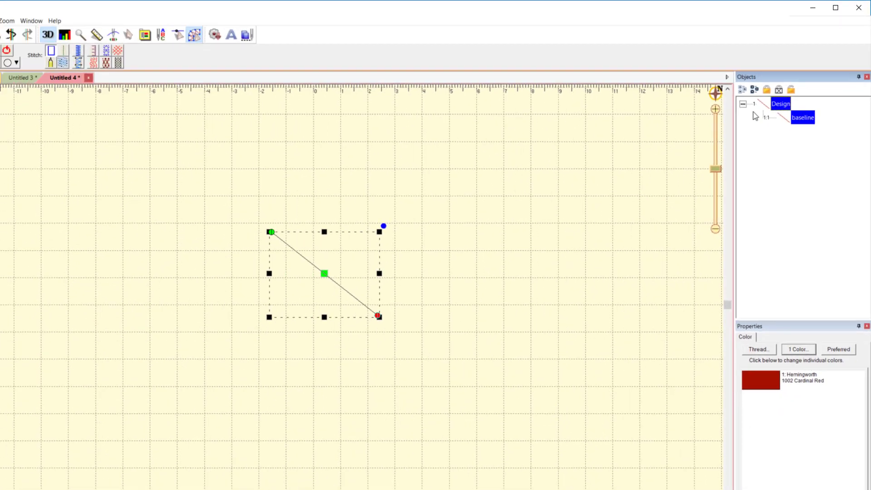
Step: Add 'Angles ?' lettering on the diagonal baseline, shrink it, and select the A
left_click(297, 31)
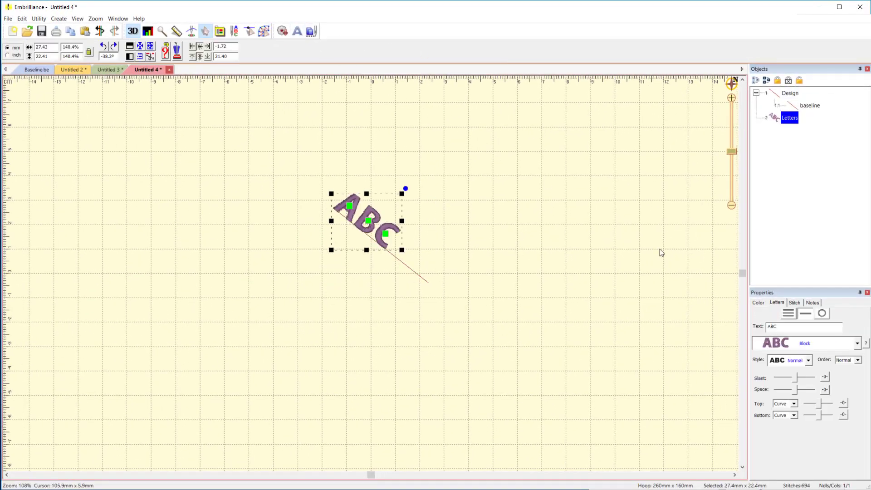
double_click(776, 326)
type("Angles ?")
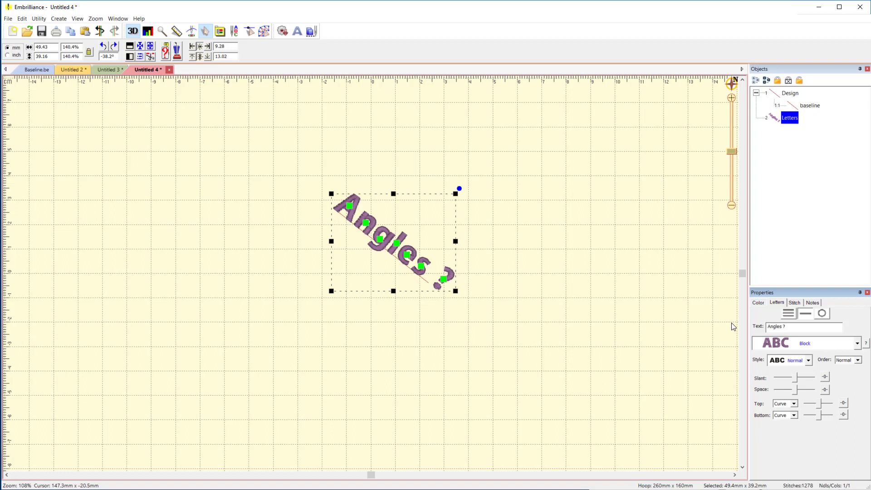
left_click_drag(455, 196, 413, 200)
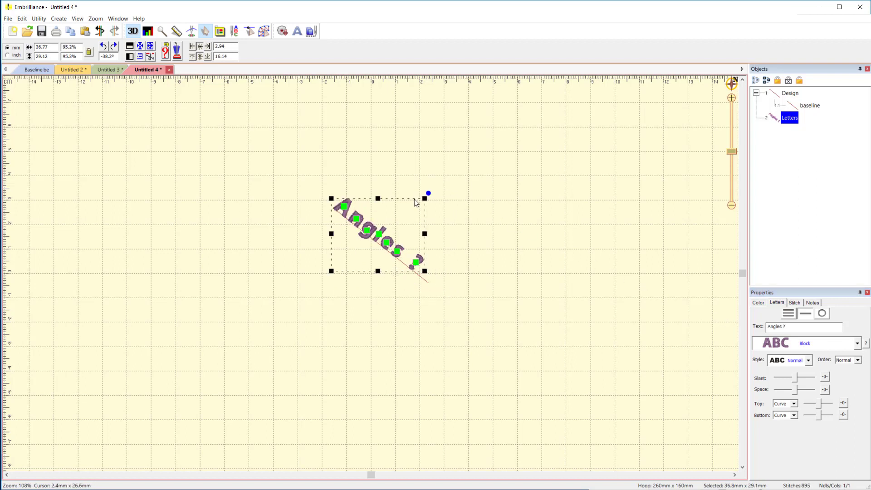
scroll(340, 205, "up", 3)
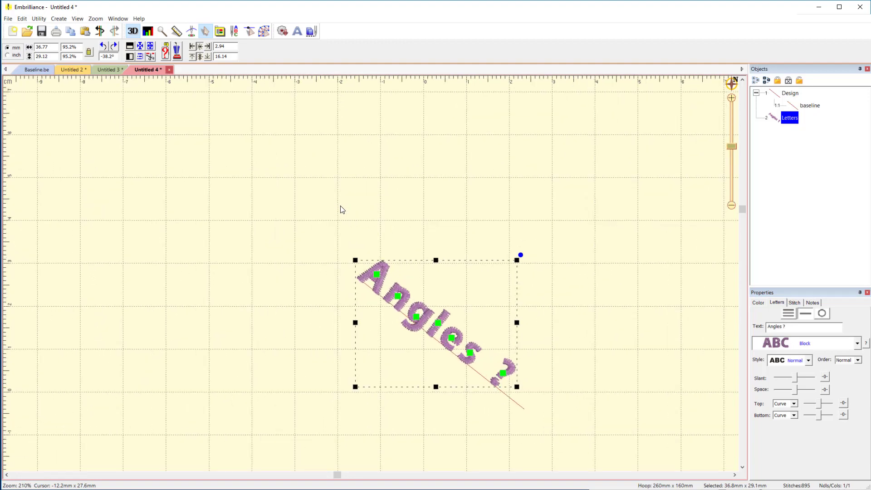
left_click(378, 273)
Step: Rotate the A upright, nudge the following letters along the line, then deselect
left_click_drag(385, 281, 389, 276)
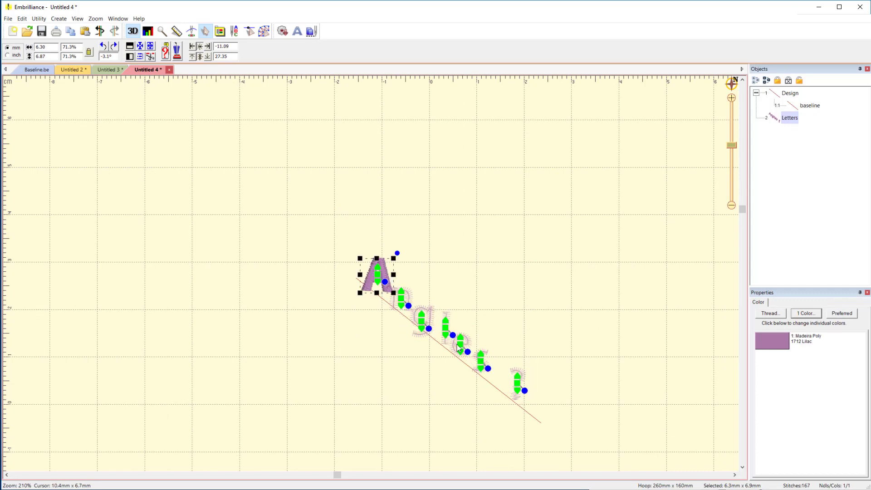
left_click_drag(482, 370, 480, 375)
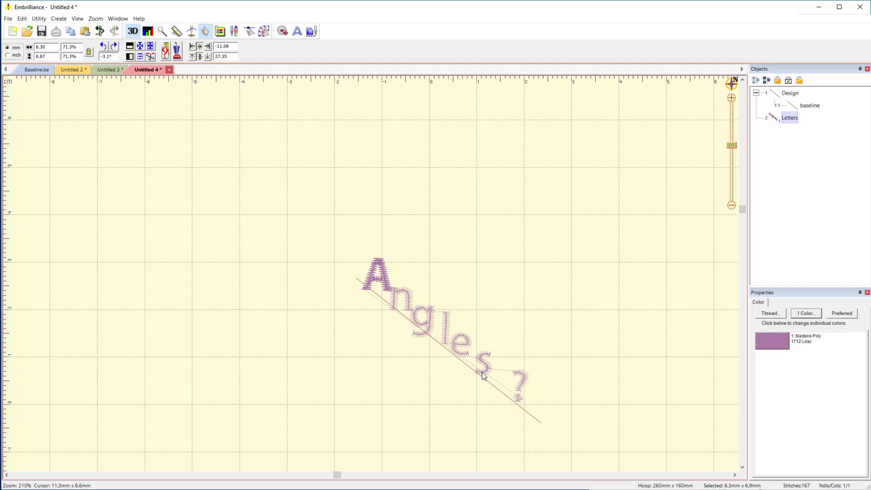
left_click_drag(450, 344, 441, 339)
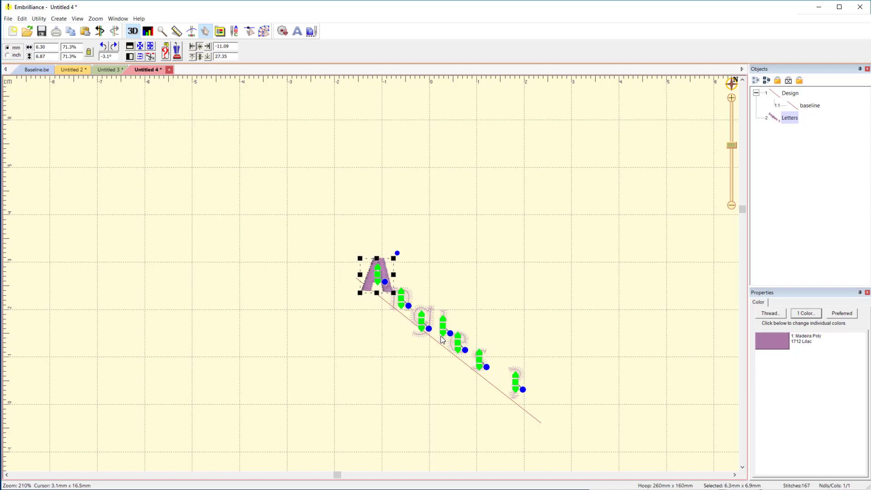
left_click_drag(444, 323, 442, 320)
left_click(428, 361)
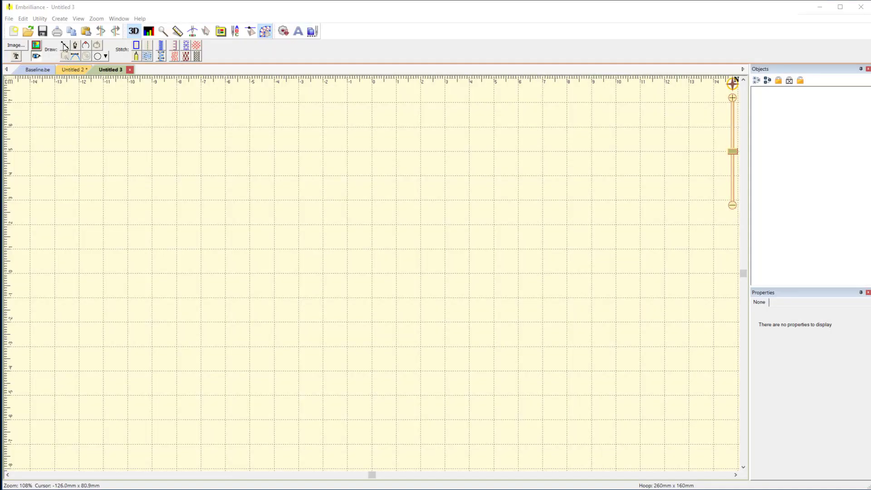
Step: Draw a straight left-to-right line and rename it 'namedrop' in Objects
left_click(65, 46)
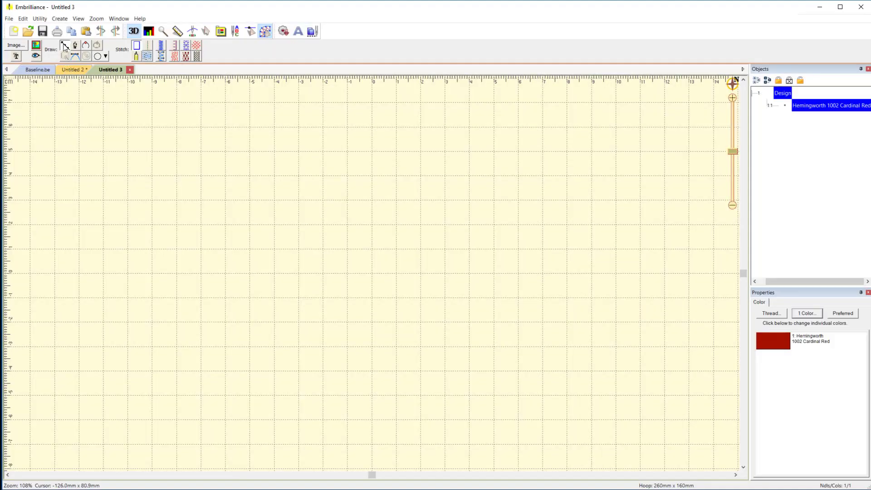
left_click(226, 251)
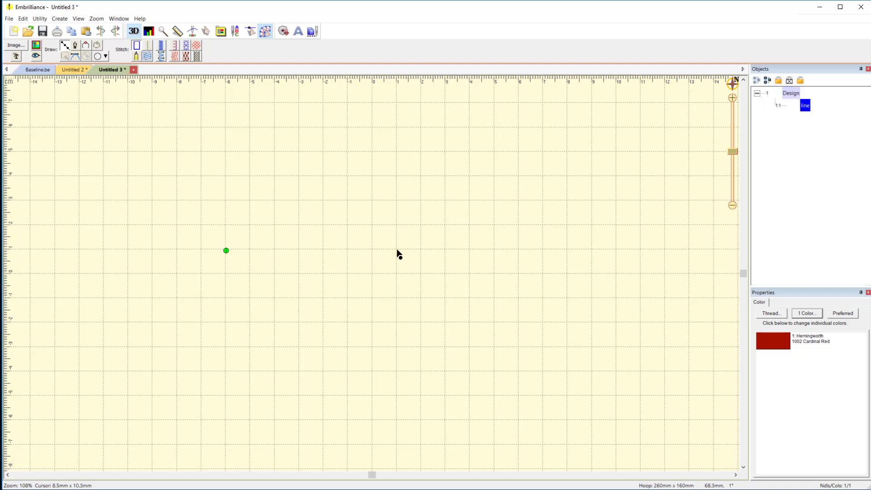
left_click(397, 251)
key("Return")
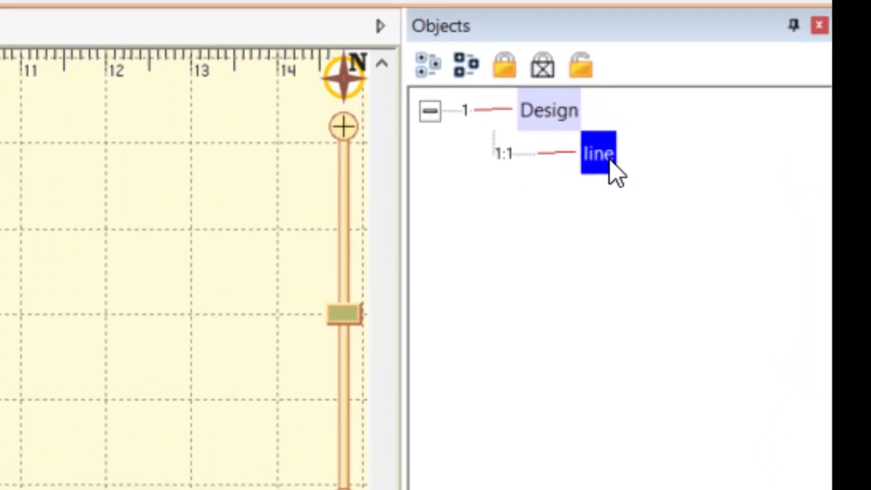
left_click(610, 163)
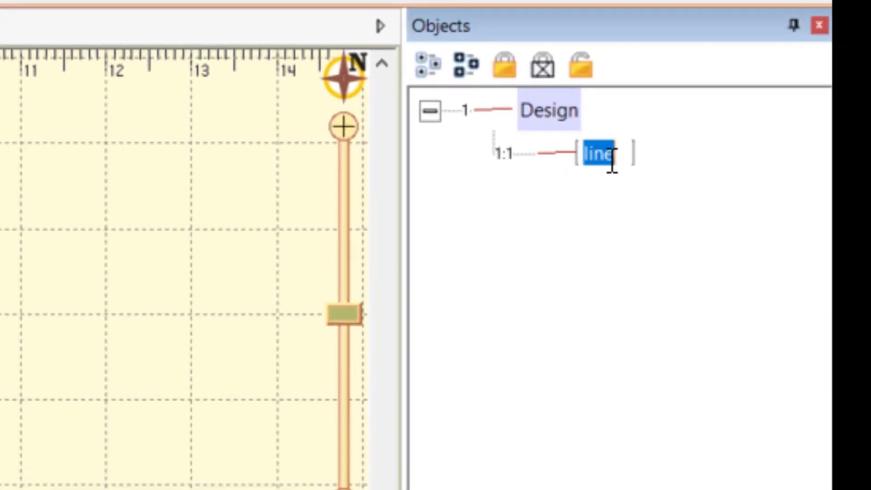
type("namedrop")
key("Return")
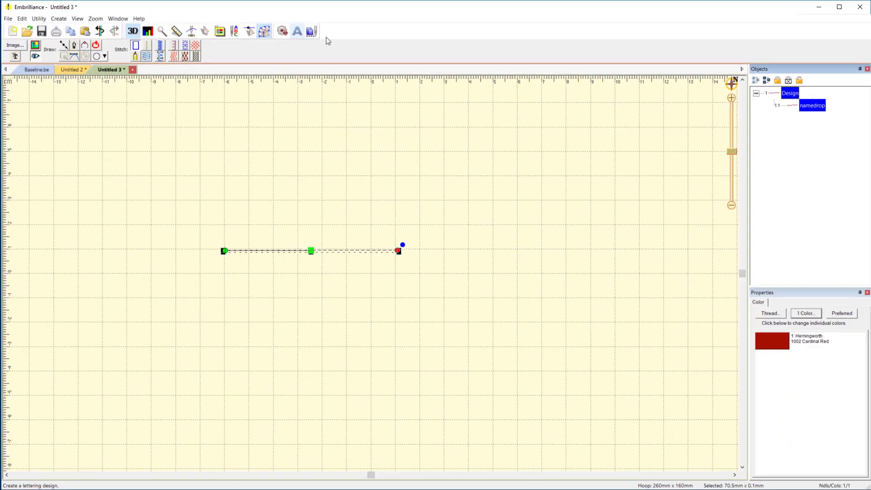
Step: Create a new lettering object (default 'ABC') on the selected namedrop line
left_click(297, 33)
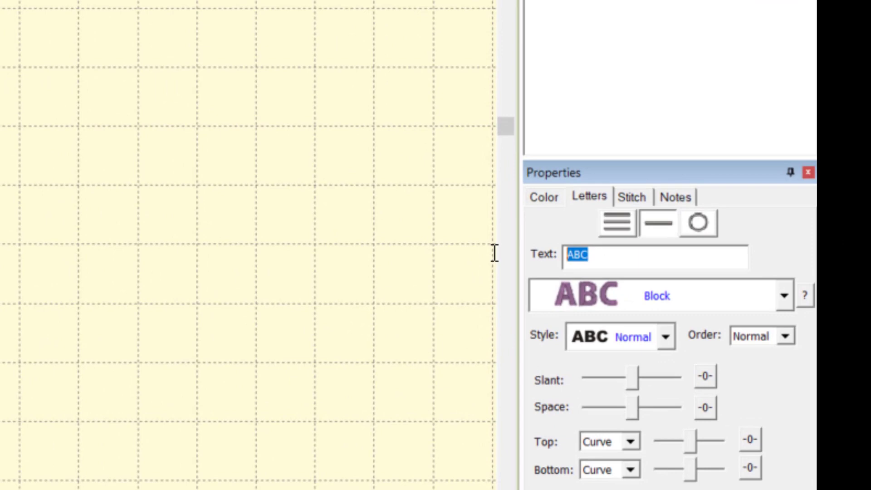
type("Bob ")
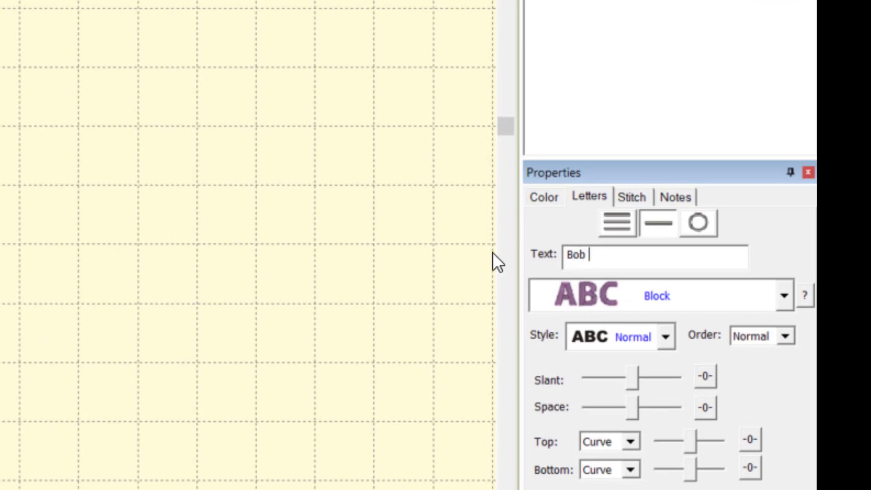